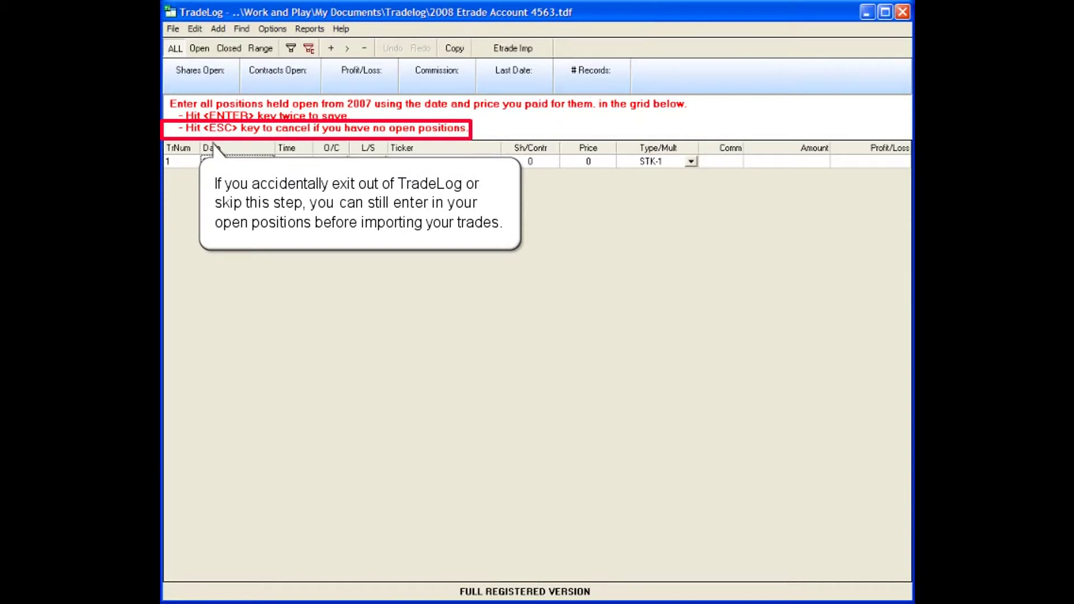
Step: Cancel the initial open-positions entry and add a new record to the empty trade grid
key(Escape)
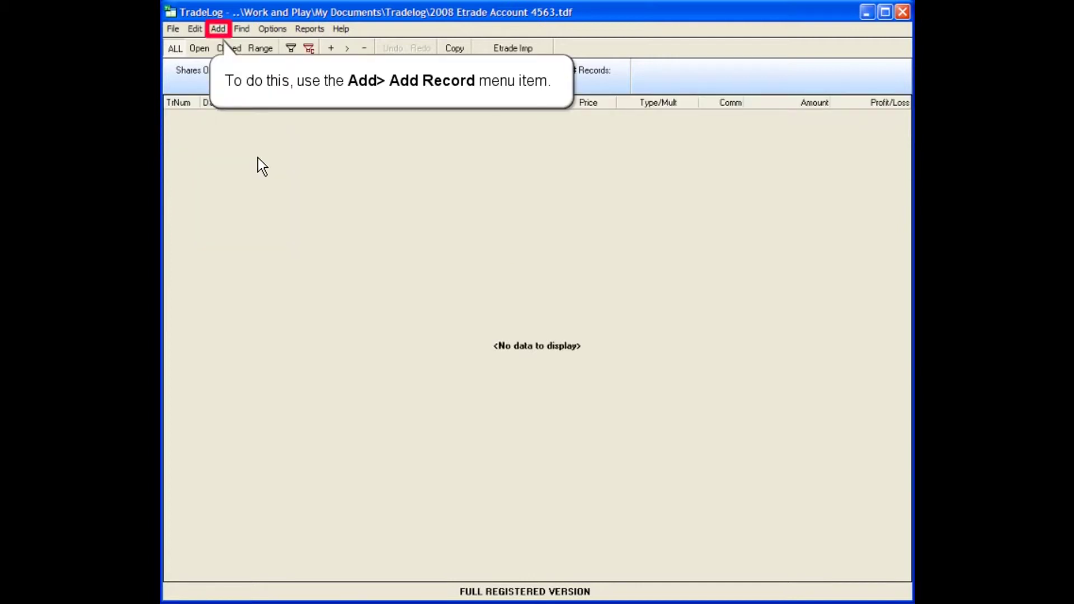
click(218, 29)
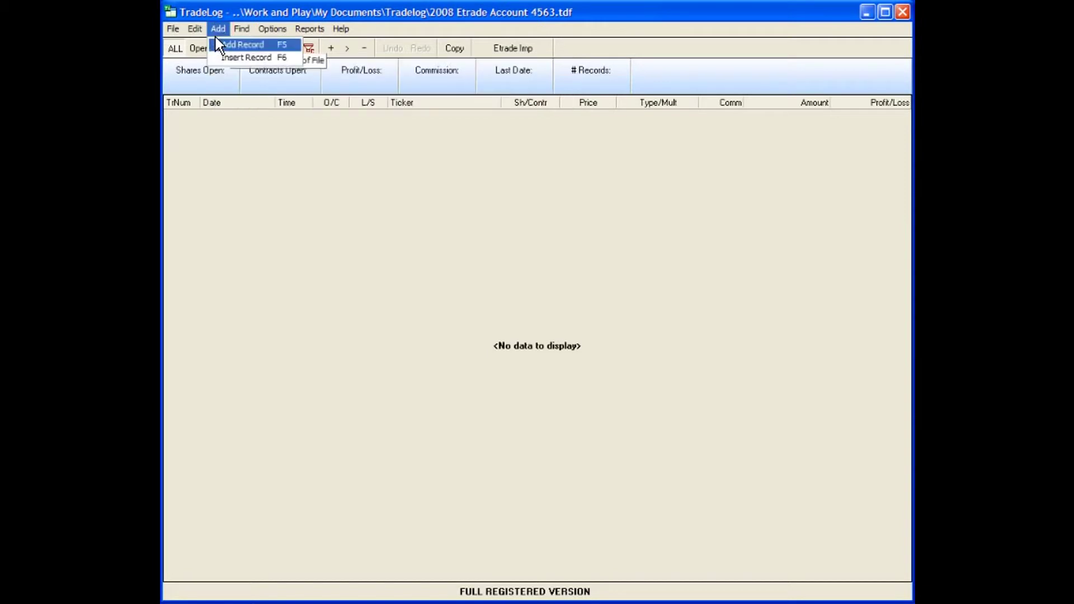
click(218, 45)
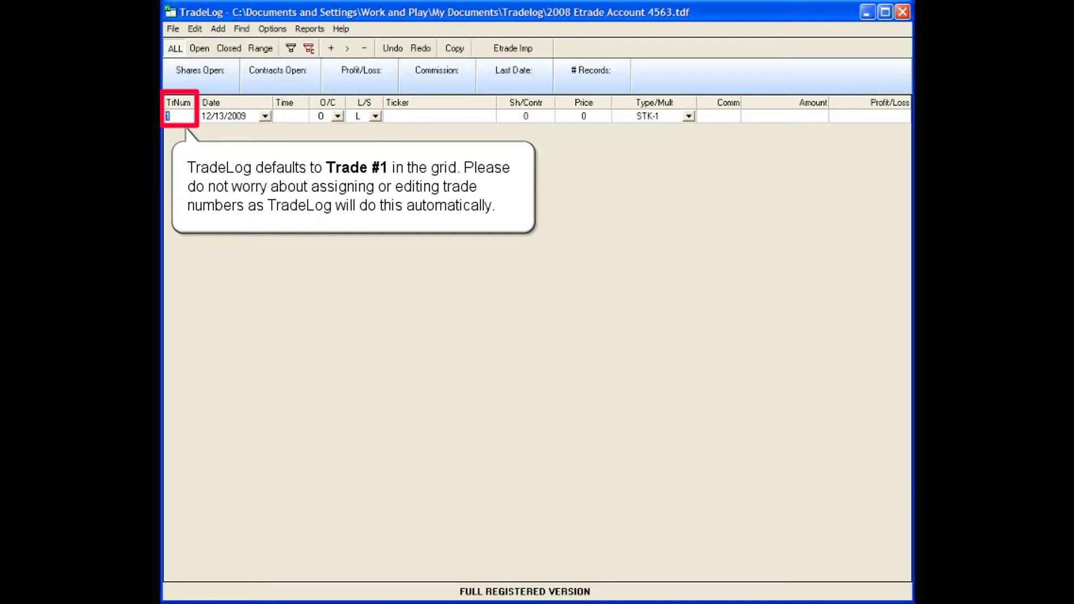
Step: Set the new record's date to 07/12/2007 using the calendar
click(224, 115)
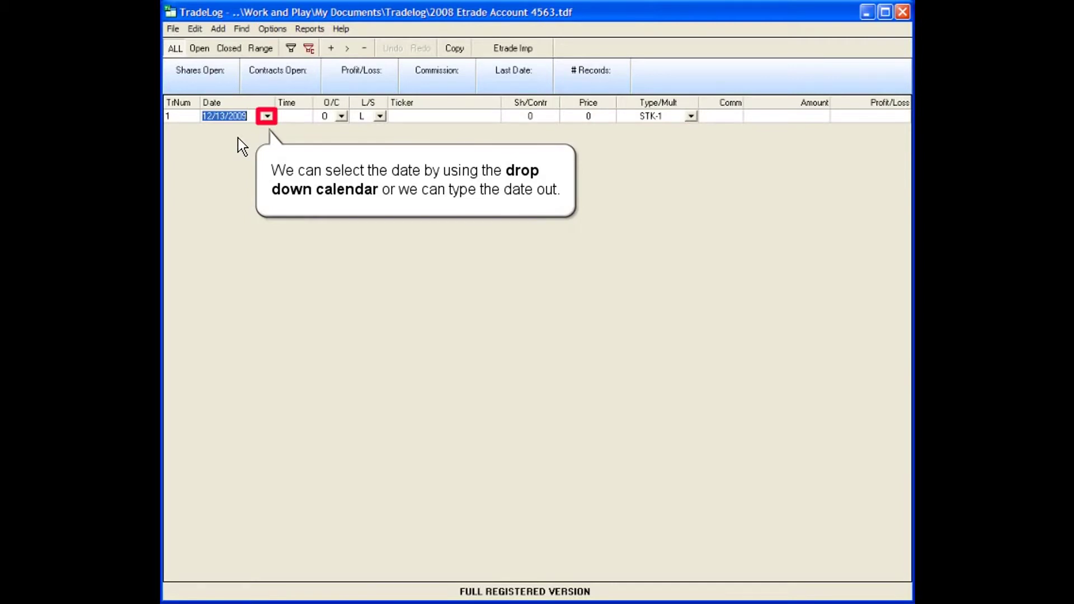
click(267, 116)
click(278, 130)
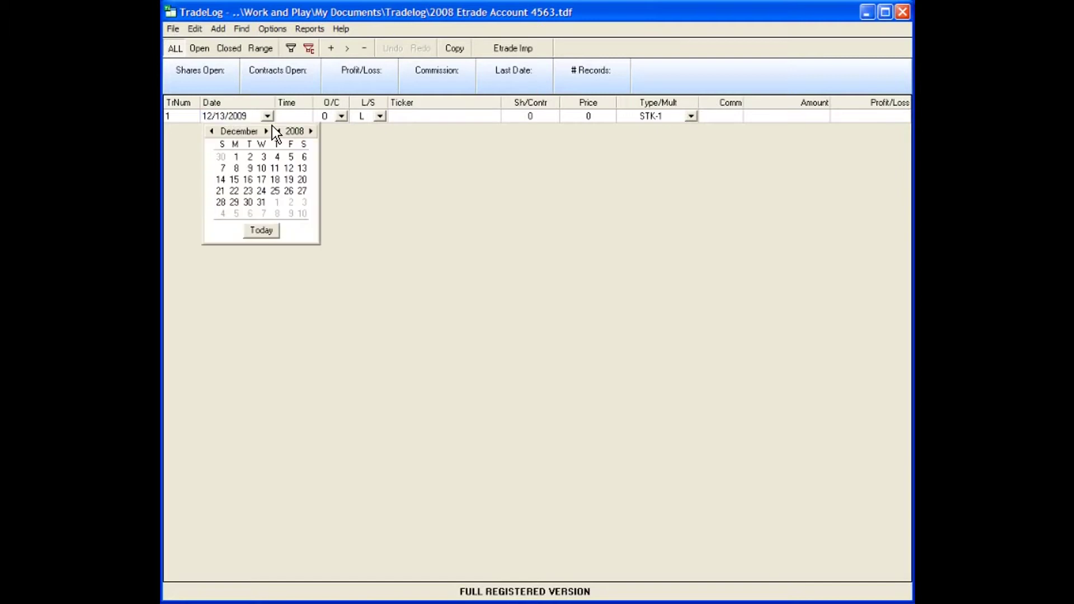
click(278, 131)
click(212, 131)
click(212, 131)
click(212, 131)
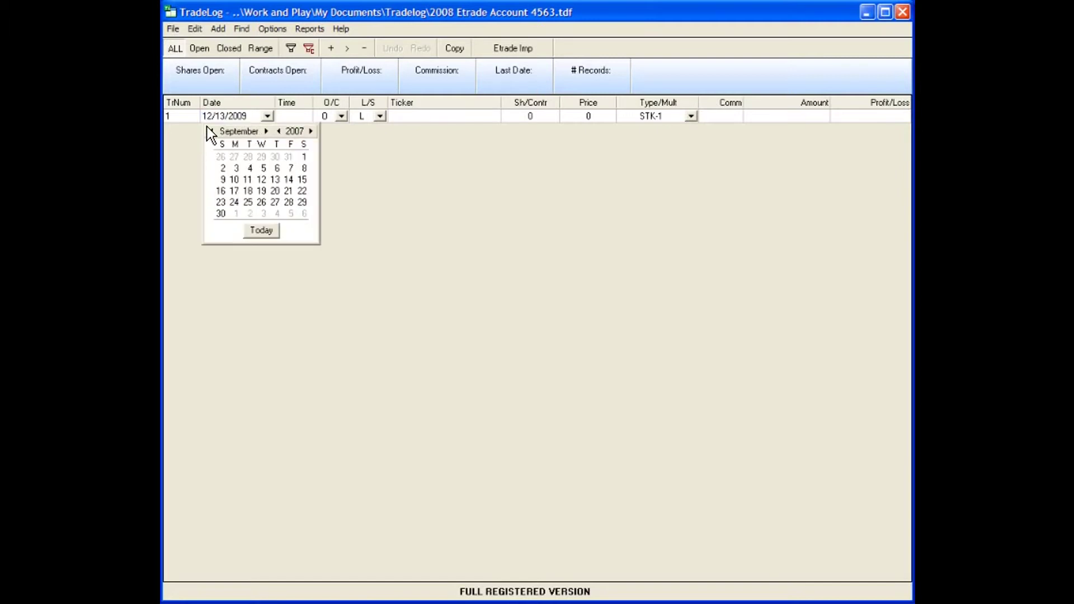
click(211, 131)
click(211, 131)
click(274, 180)
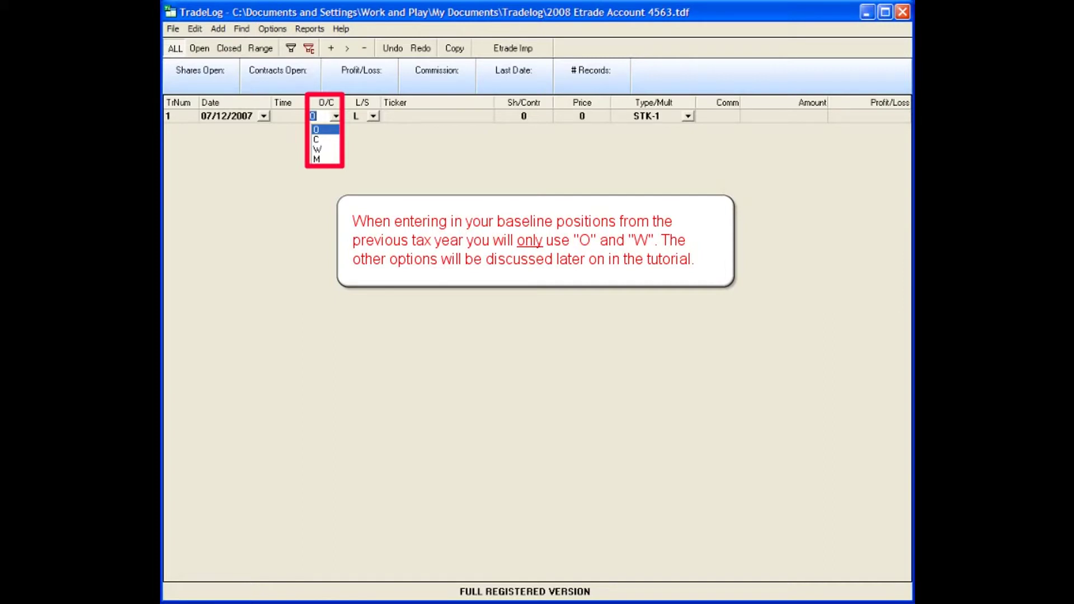
Step: Set trade 1 as an open (O), long (L) position with the ticker MRVL
key(Return)
key(Tab)
key(alt+Down)
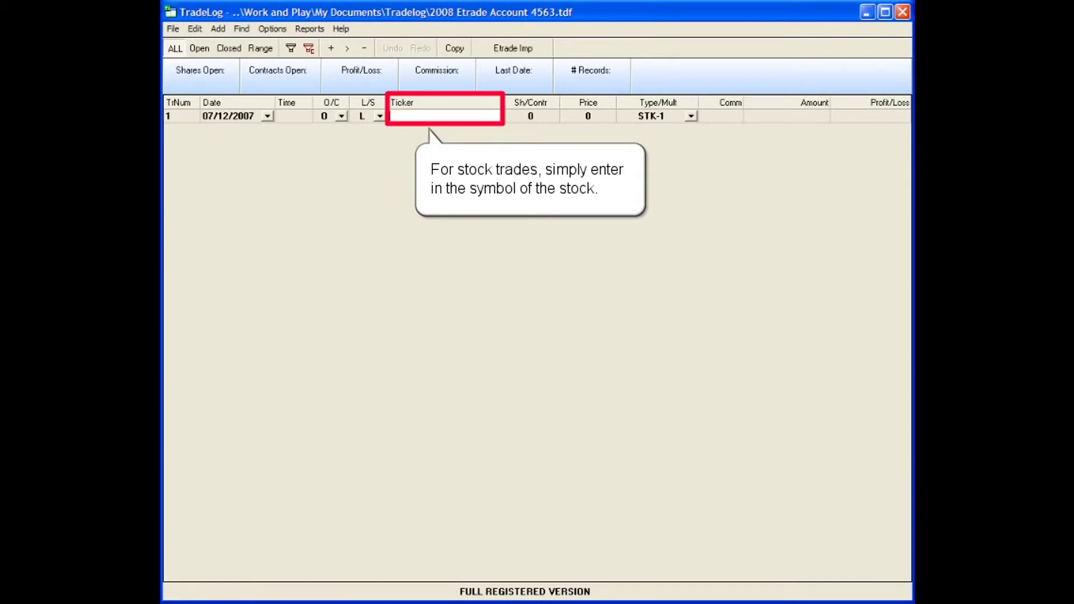
text(MRVL)
key(Tab)
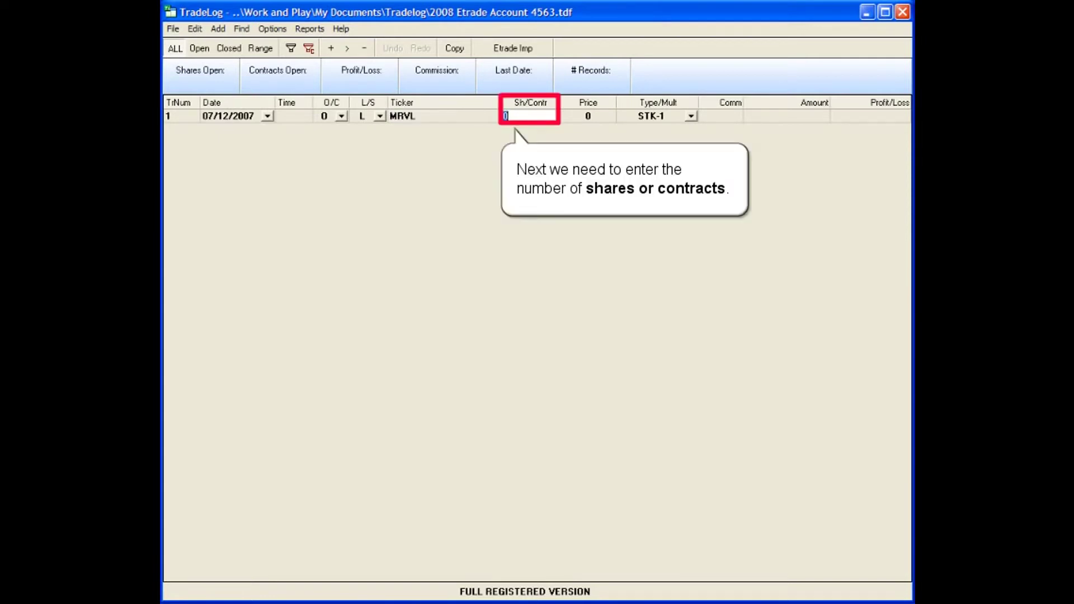
Step: Enter 150 shares at a price of 19.53 for MRVL, with type STK-1 and a commission of 20
text(150)
key(Tab)
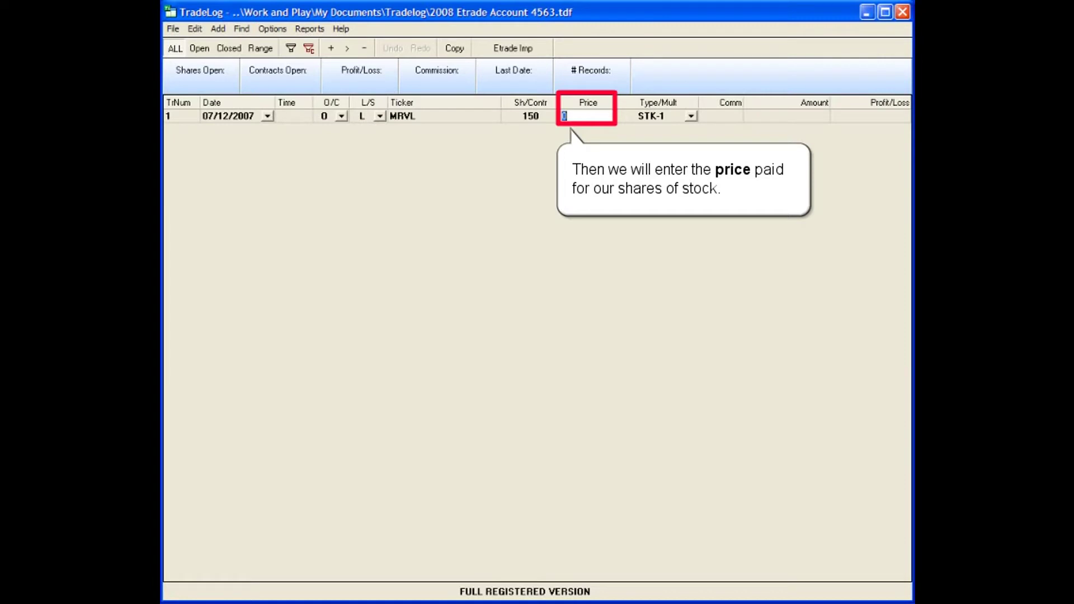
text(19.53)
key(Tab)
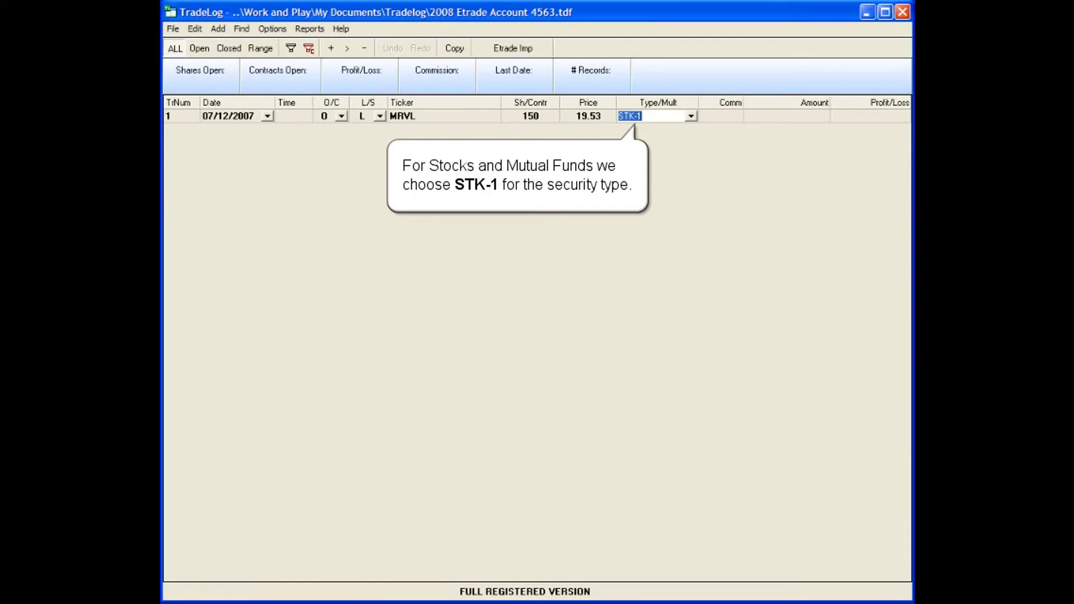
key(Tab)
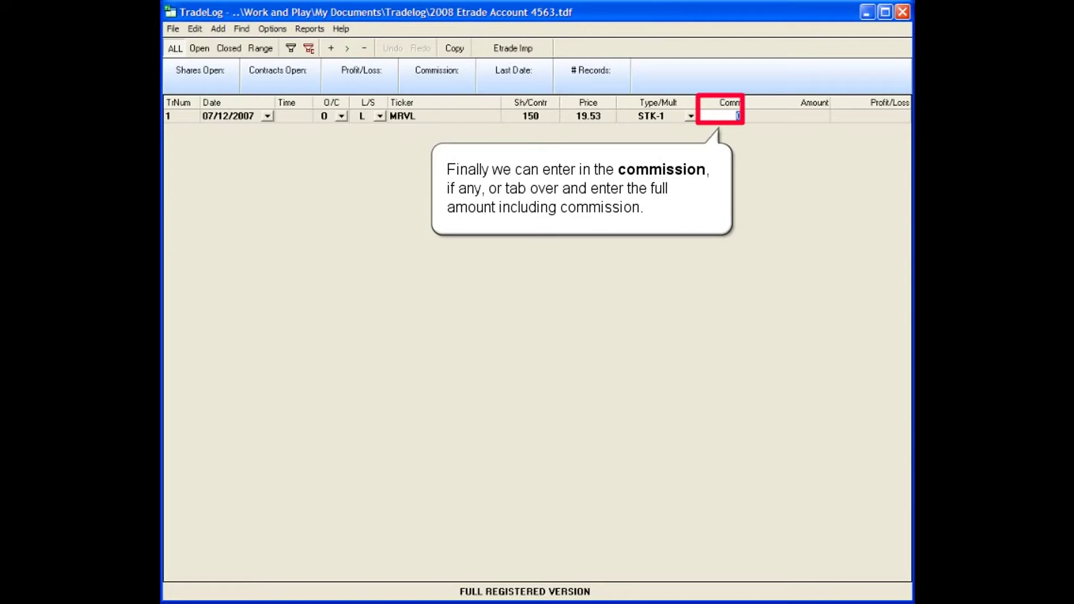
text(20)
key(Tab)
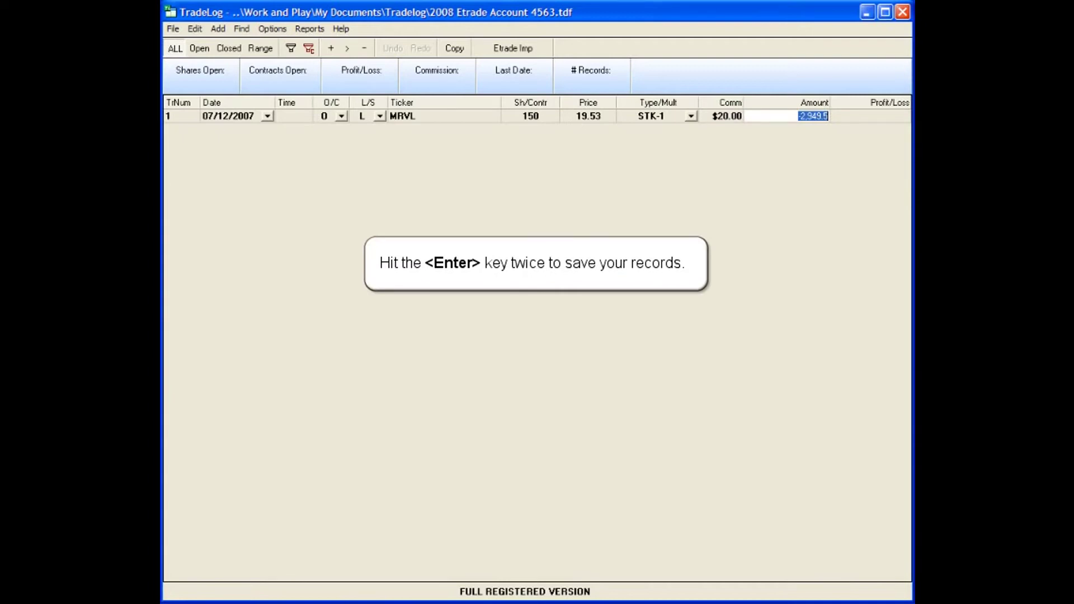
Step: Save the MRVL stock record and confirm the save
key(Return)
key(Return)
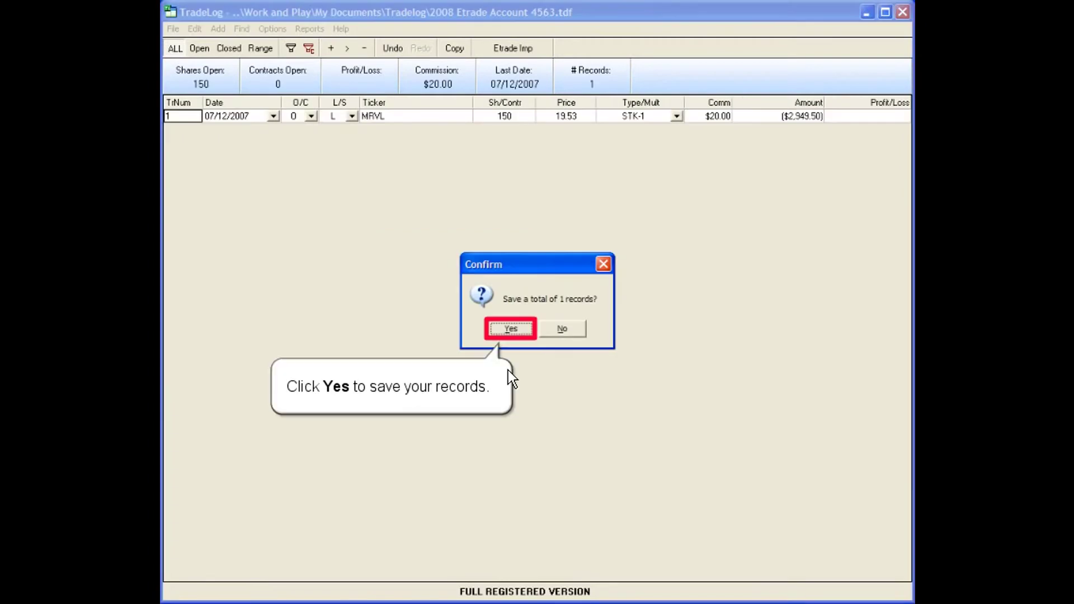
click(506, 327)
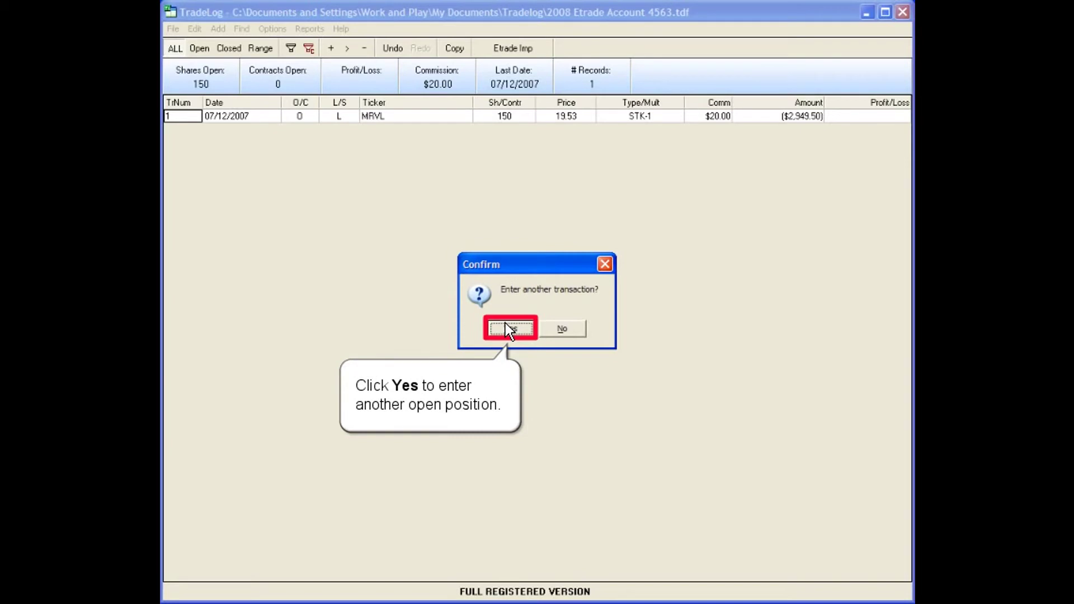
Step: Start another transaction dated 10/16/2007 as an open (O), short (S) position
click(506, 327)
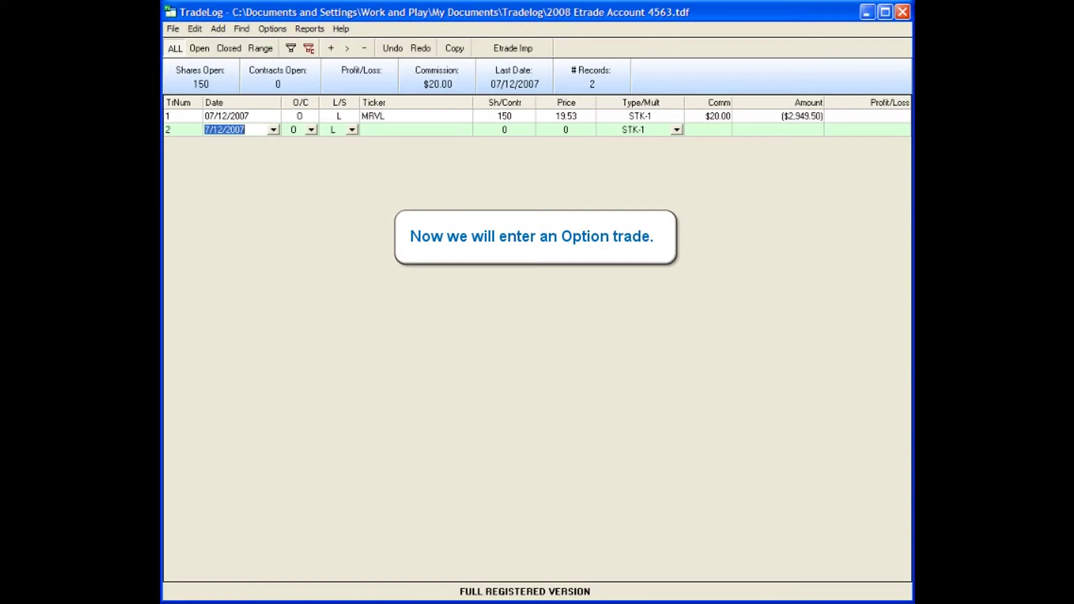
text(10/16/2007)
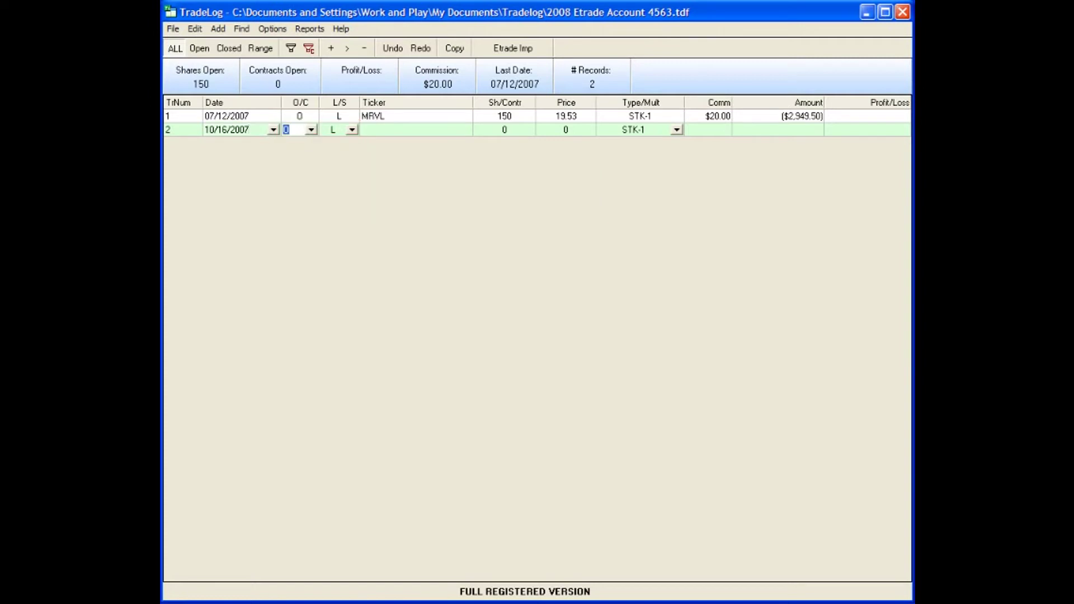
key(Tab)
key(Tab)
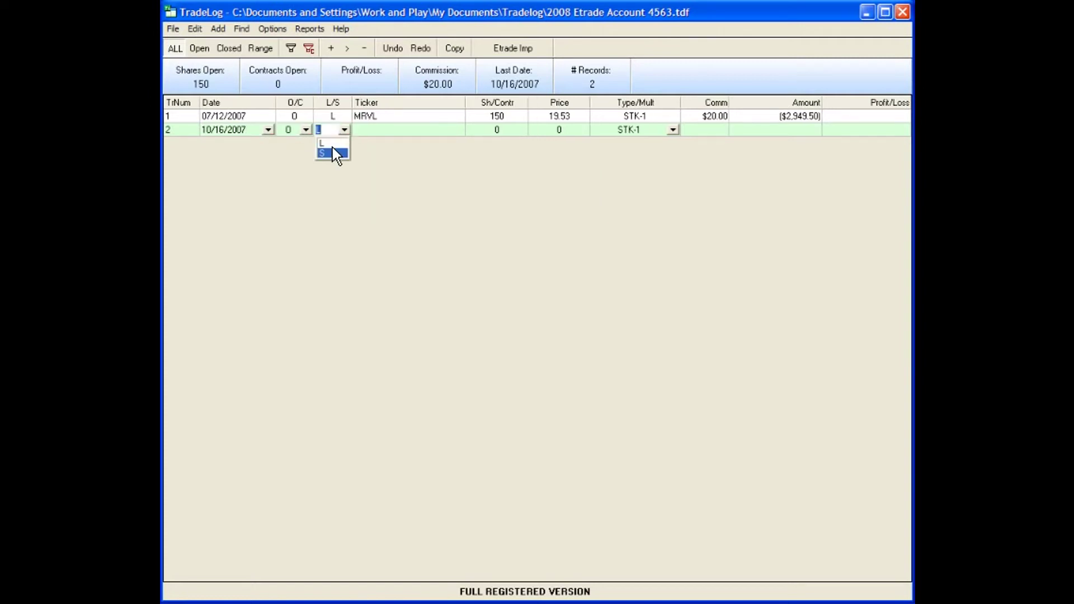
click(333, 152)
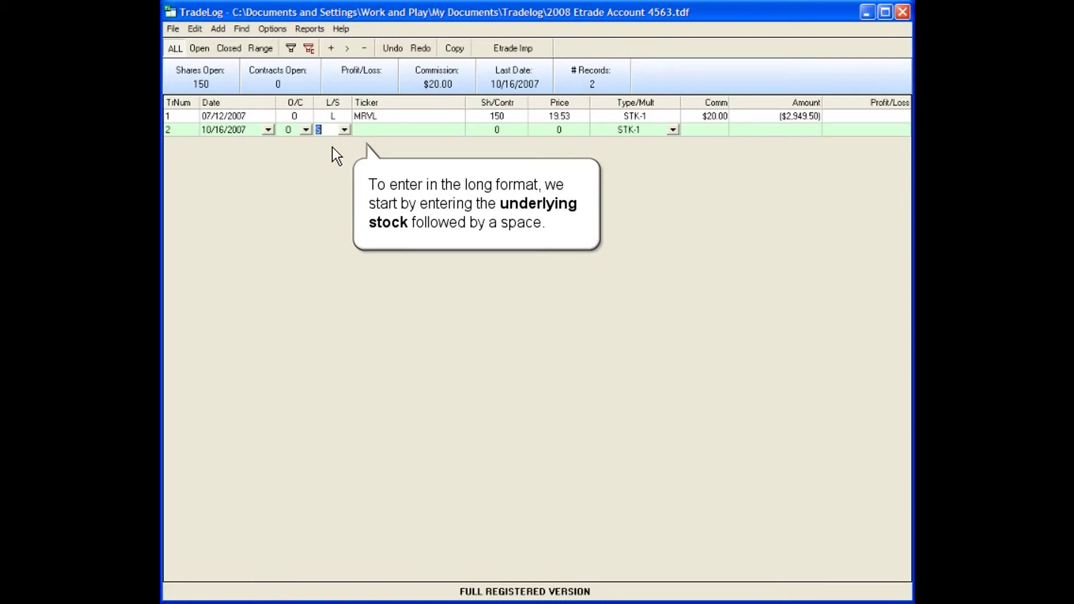
Step: Enter the option ticker YHOO JAN08 30 CALL for trade 2
click(354, 129)
text(YHOO)
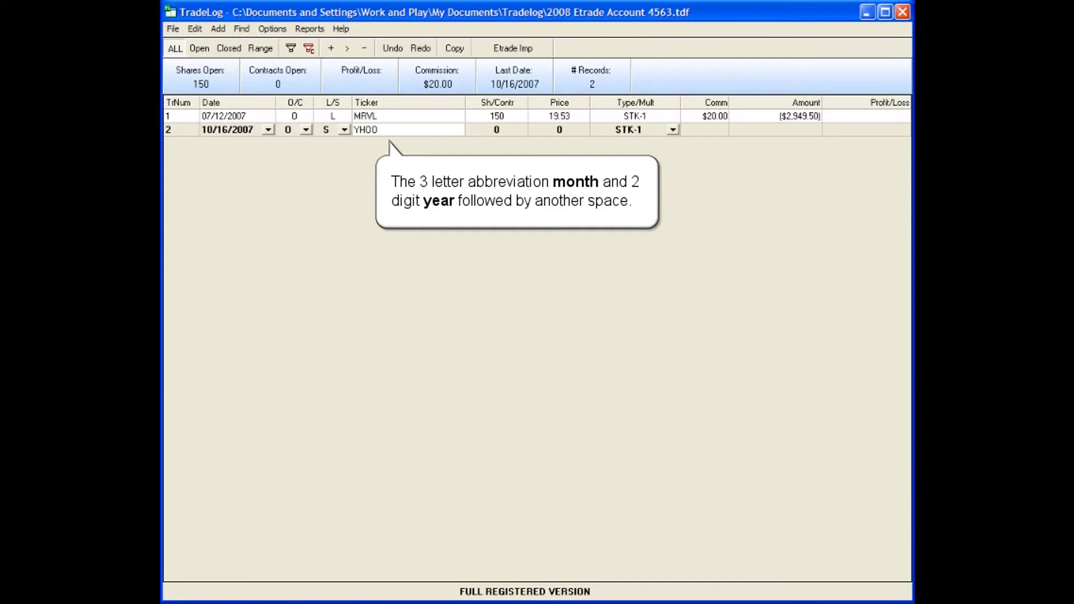
text(JAN08 )
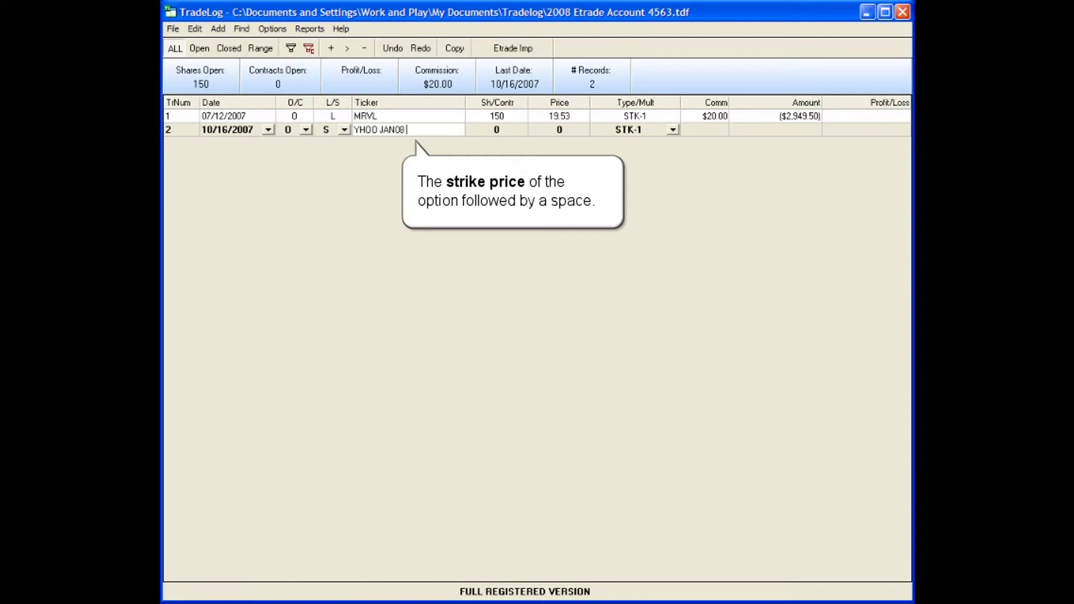
text(30)
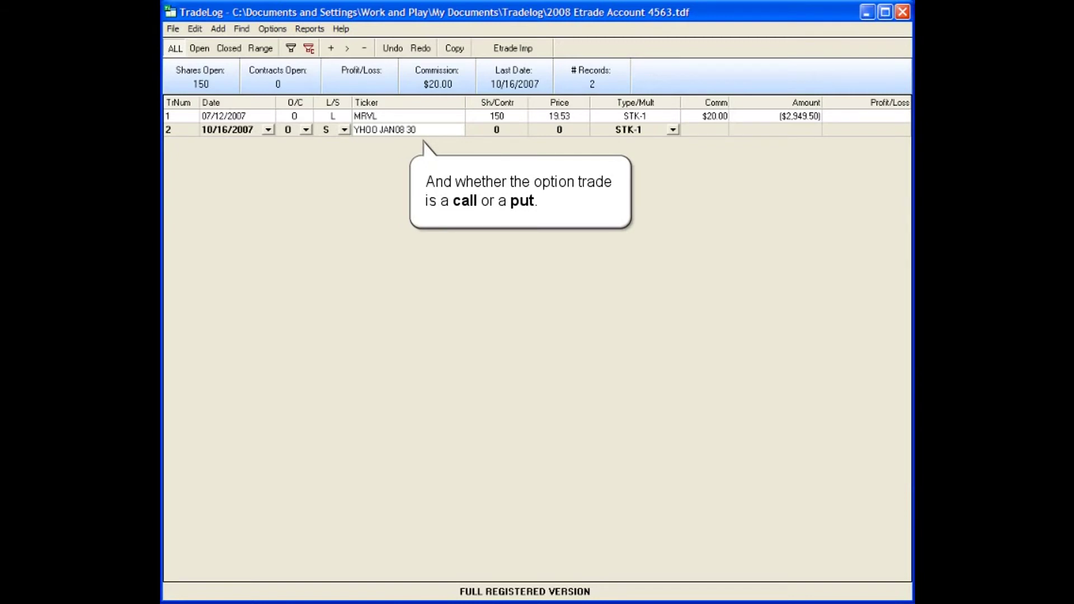
text( CALL)
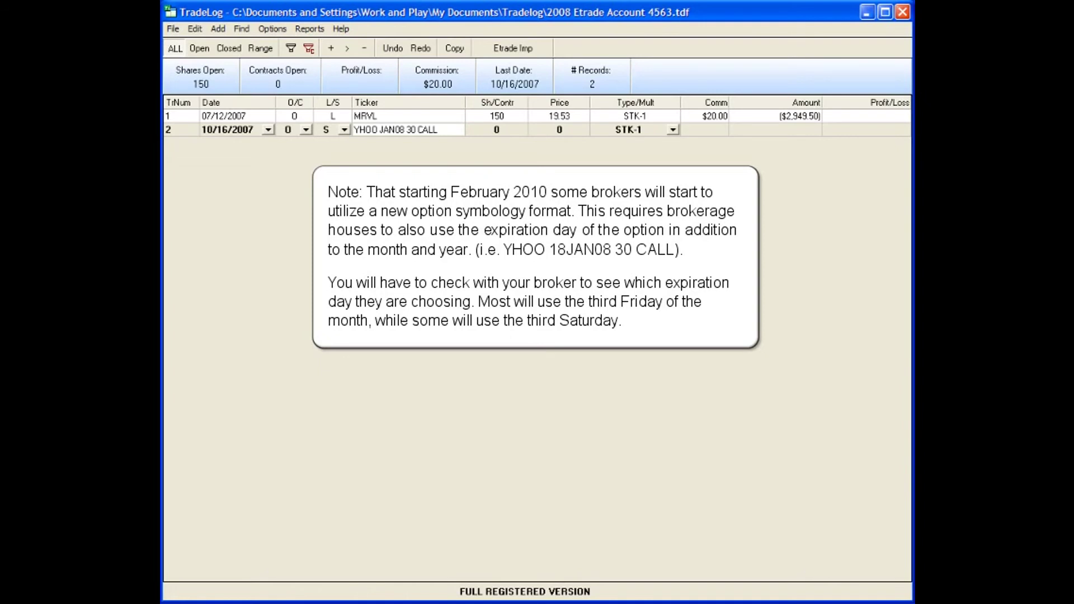
Step: Enter 10 contracts at a price of 1.3 for the YHOO option trade
click(496, 130)
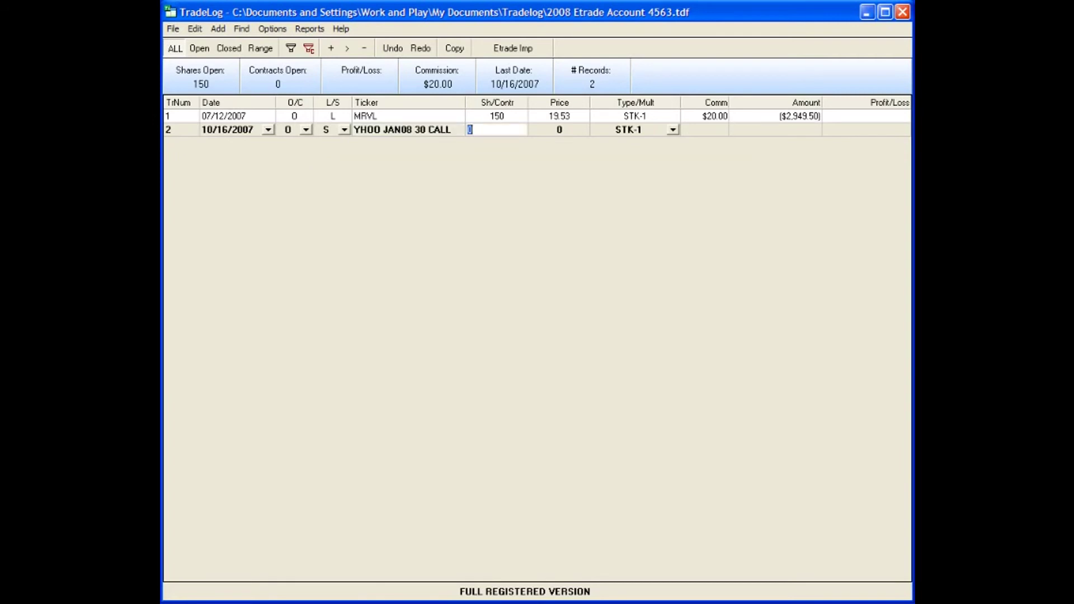
text(10)
key(Tab)
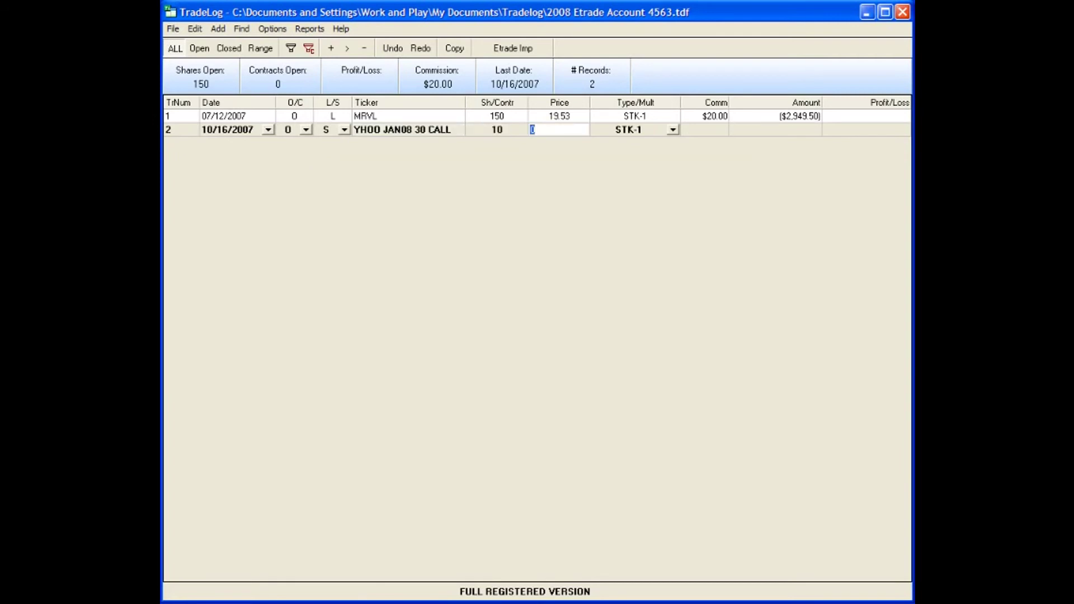
text(1.3)
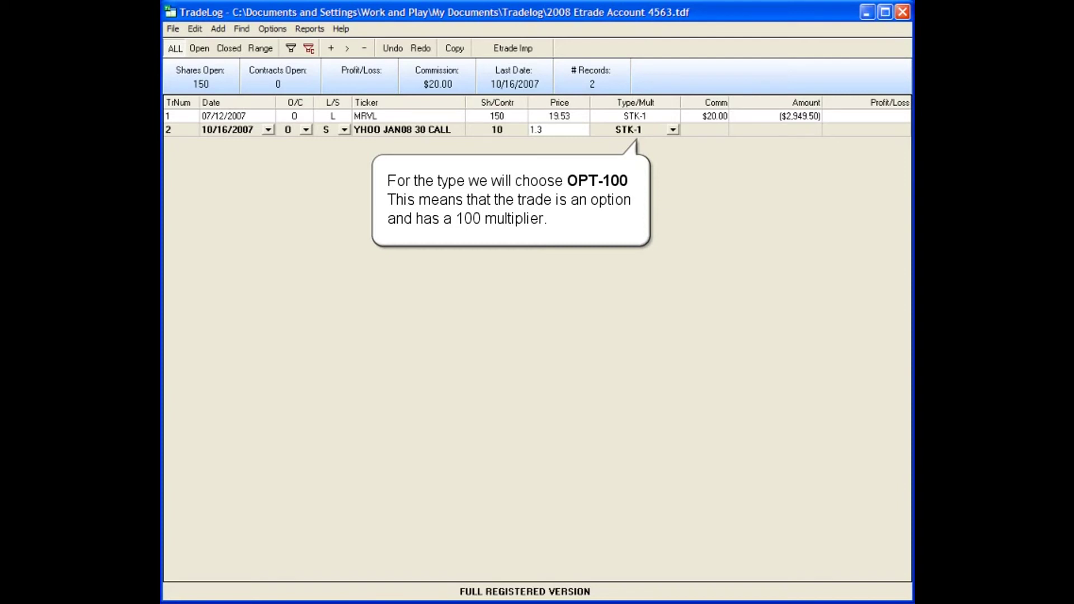
key(Tab)
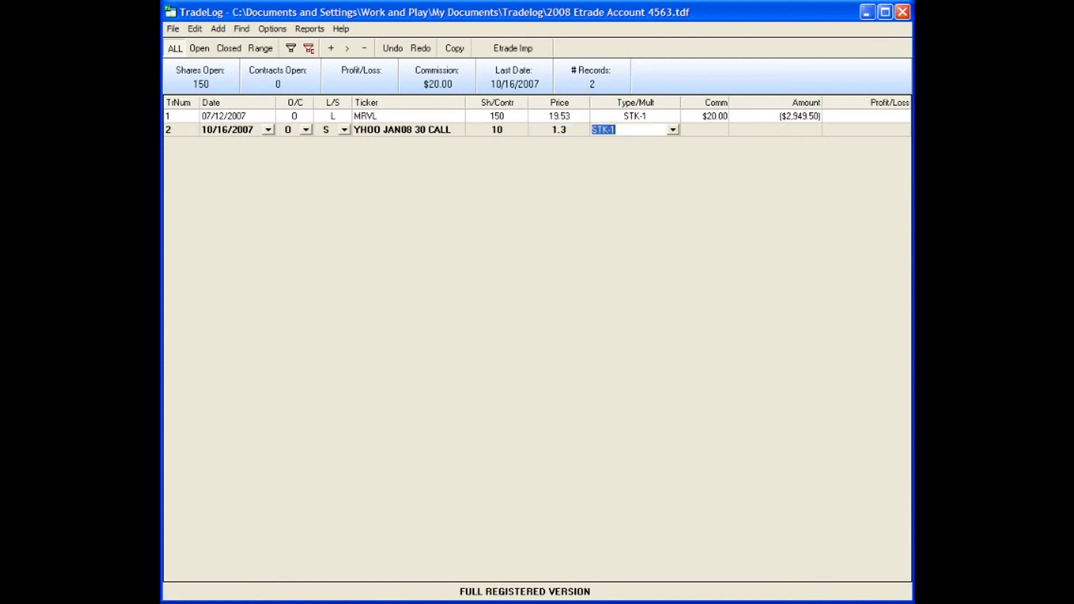
Step: Set the YHOO trade's type to OPT-100 and its commission to 10
click(672, 130)
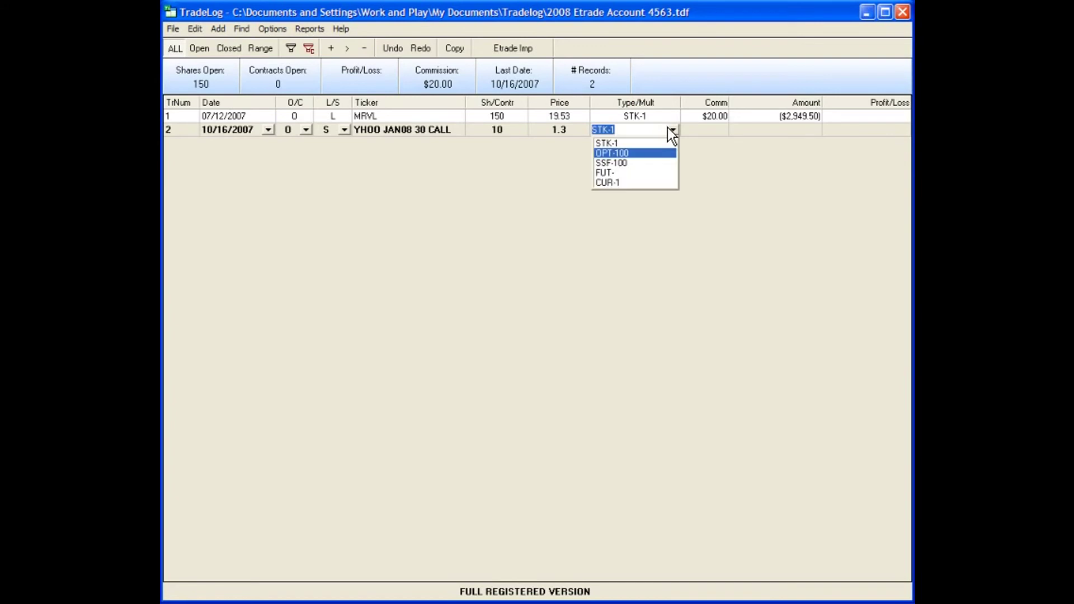
click(648, 151)
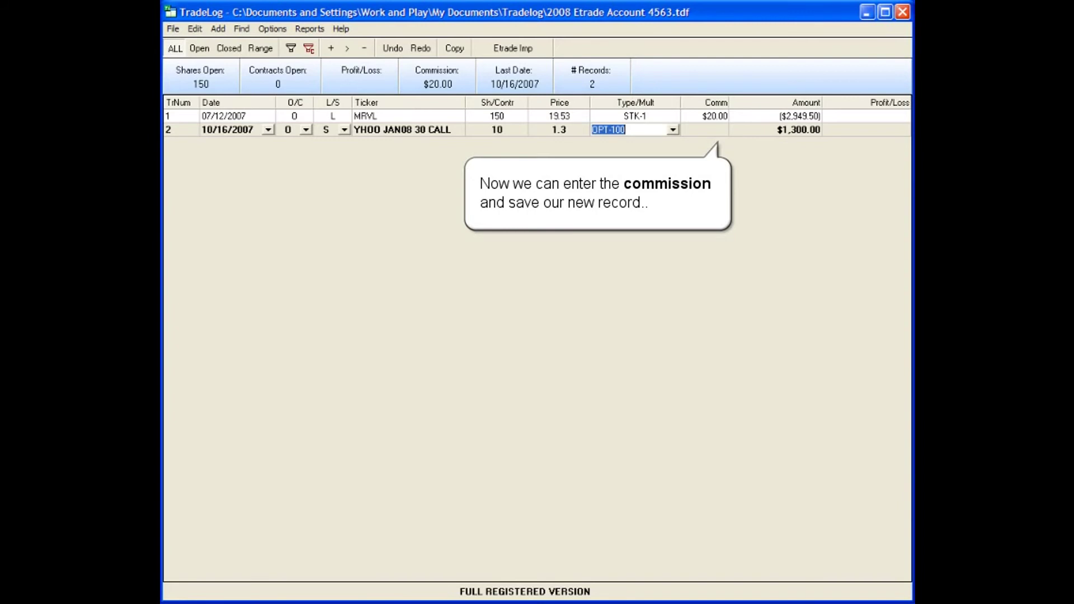
key(Tab)
text(10)
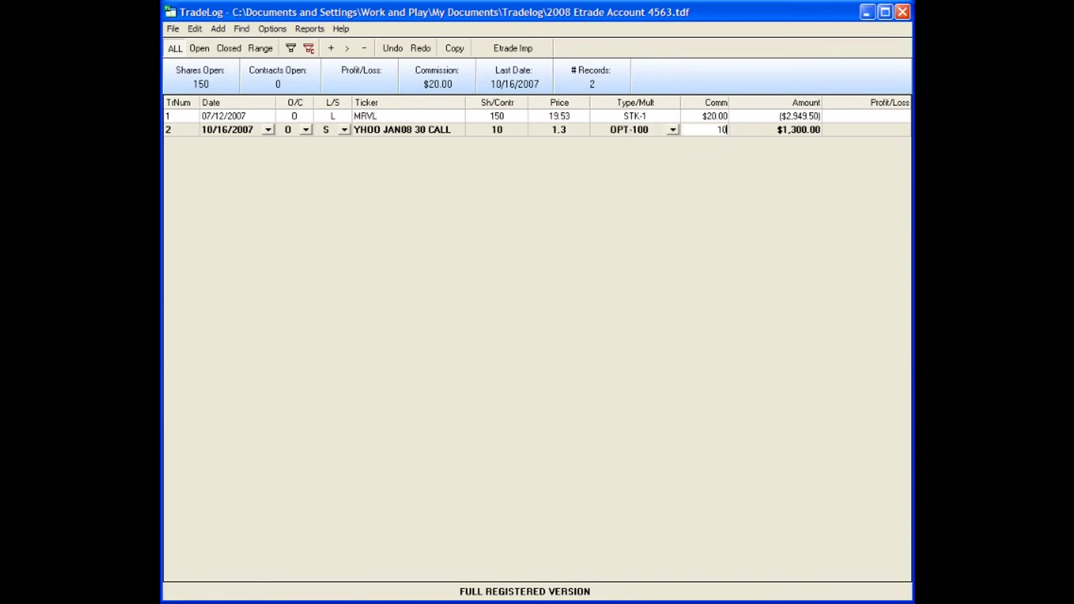
key(Tab)
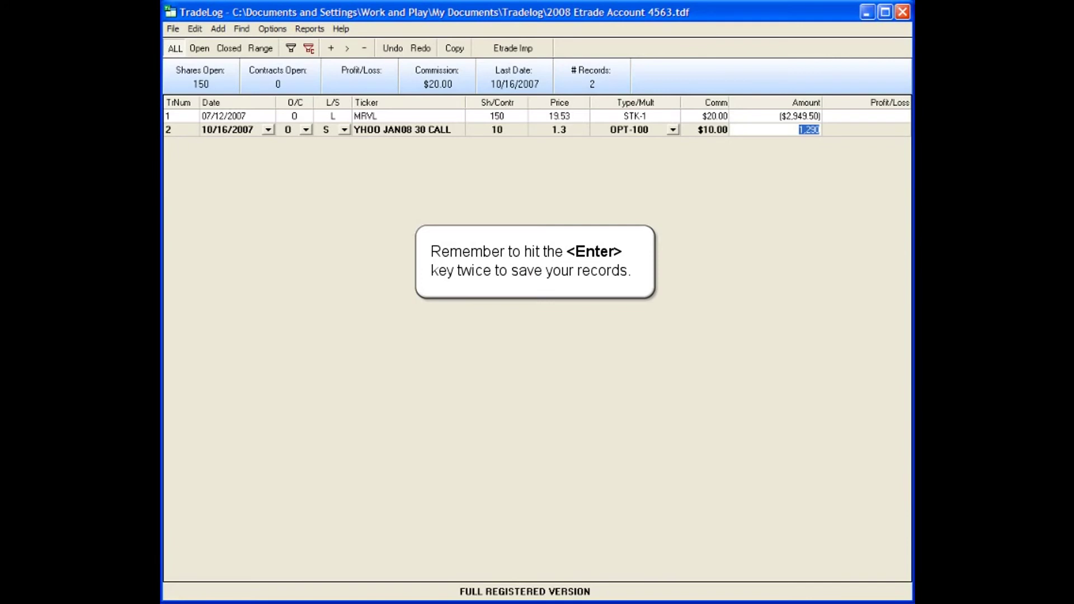
Step: Save the YHOO option record and confirm the save
key(Return)
key(Return)
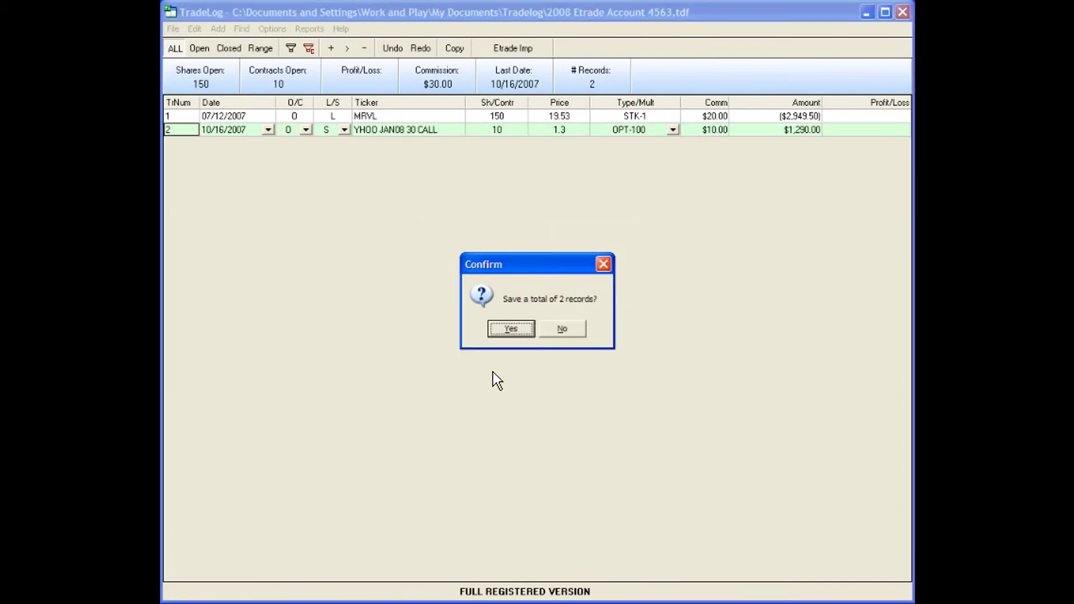
click(509, 325)
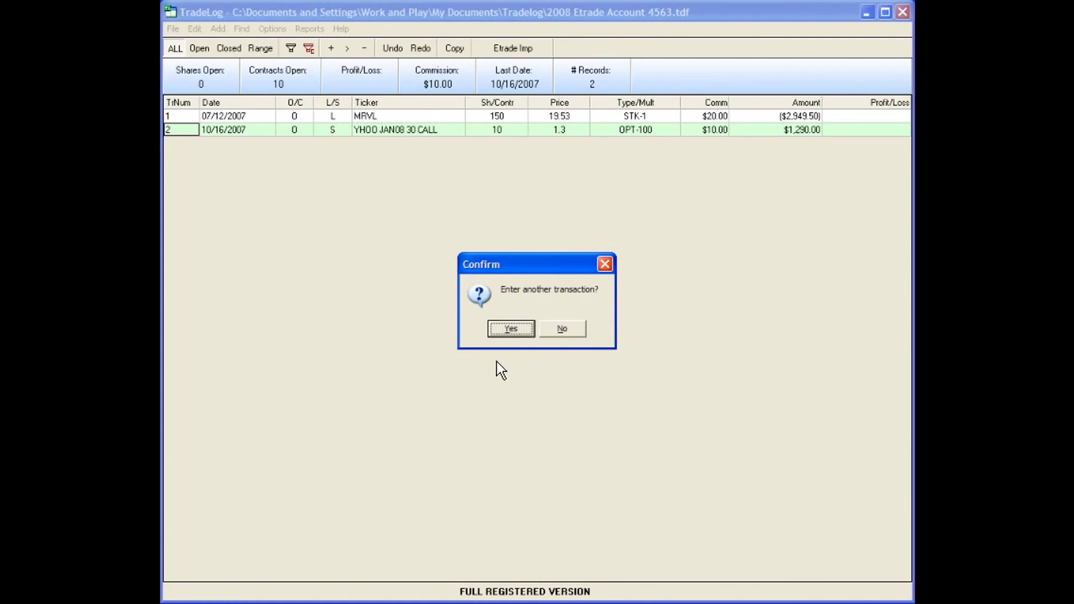
Step: Add another transaction dated 12/25/2007 as trade 3 with the future ticker NQ MAR08 GLOBEX
click(508, 328)
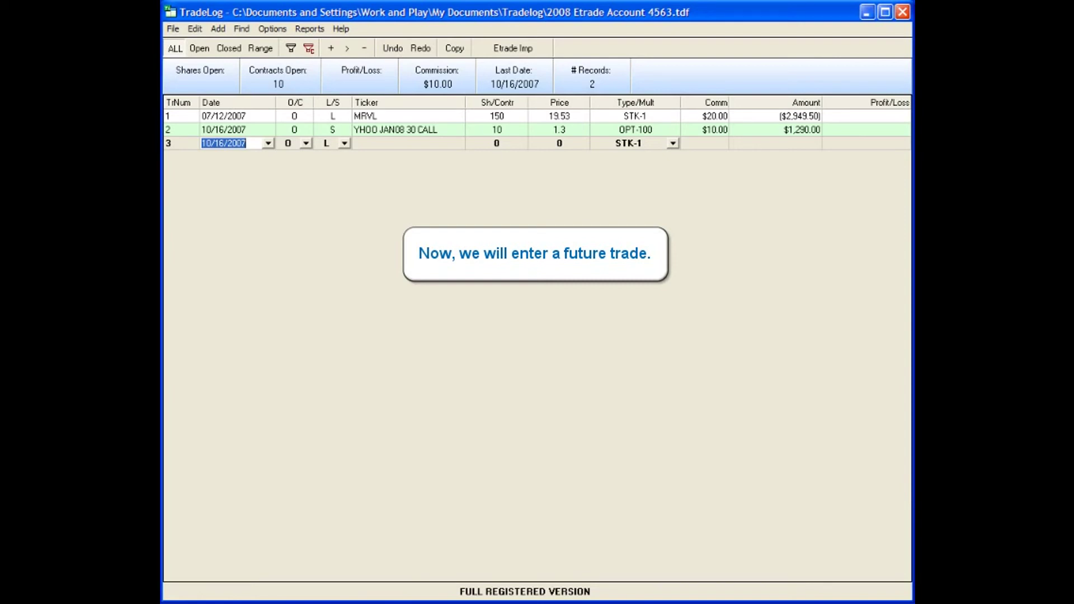
key(BackSpace)
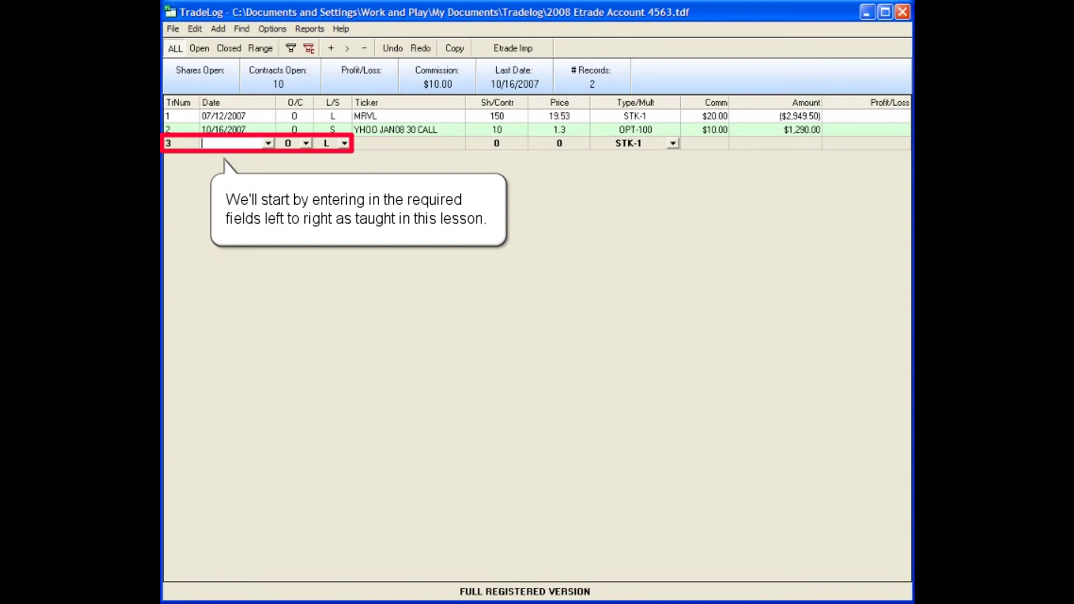
text(12/25/2007)
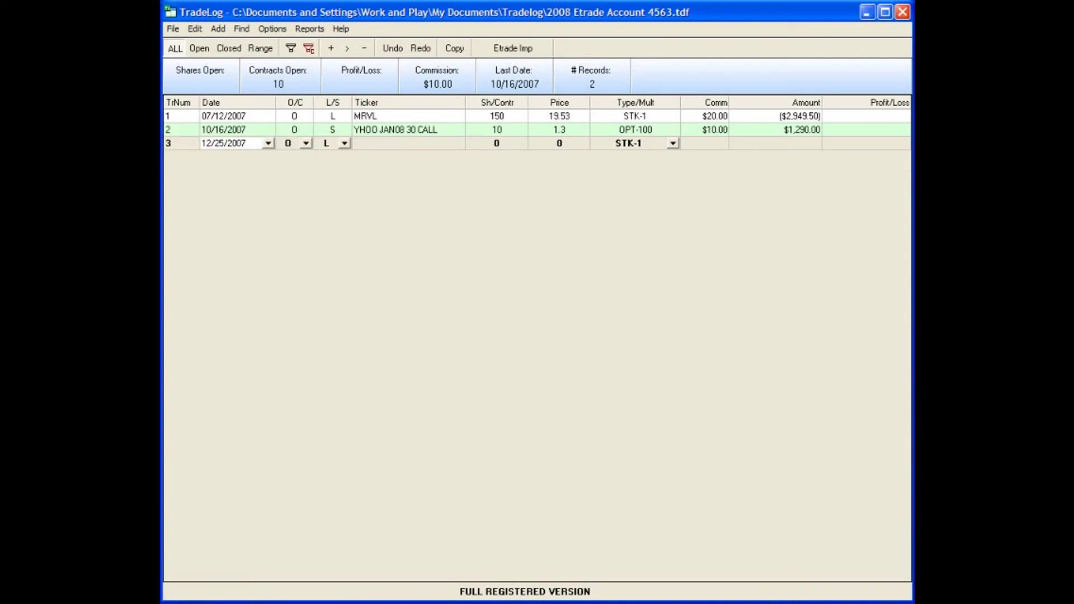
click(406, 143)
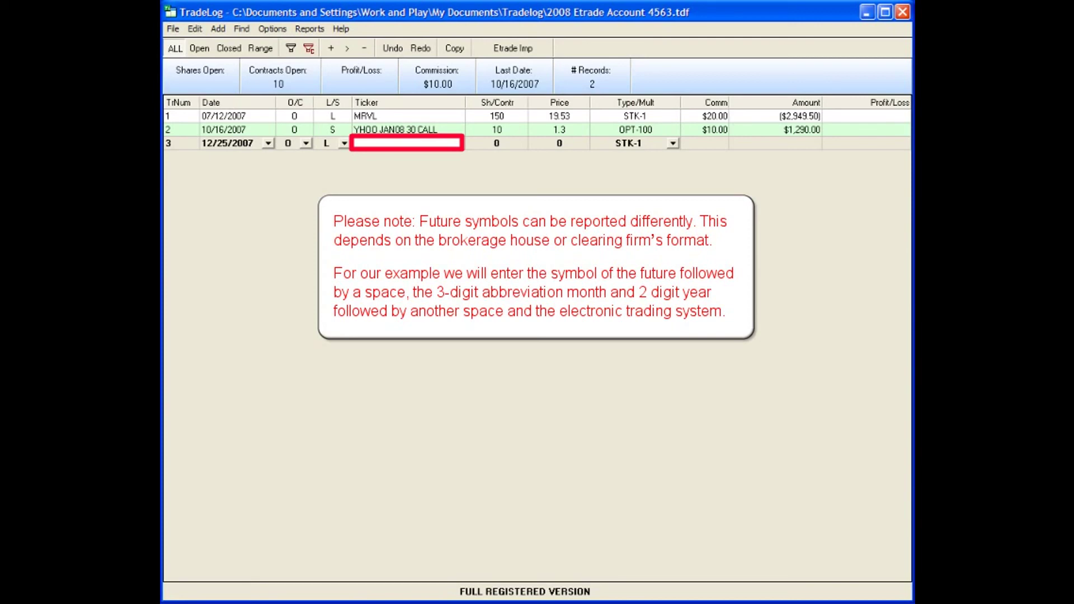
text(NQ MAR08 GLOBEX)
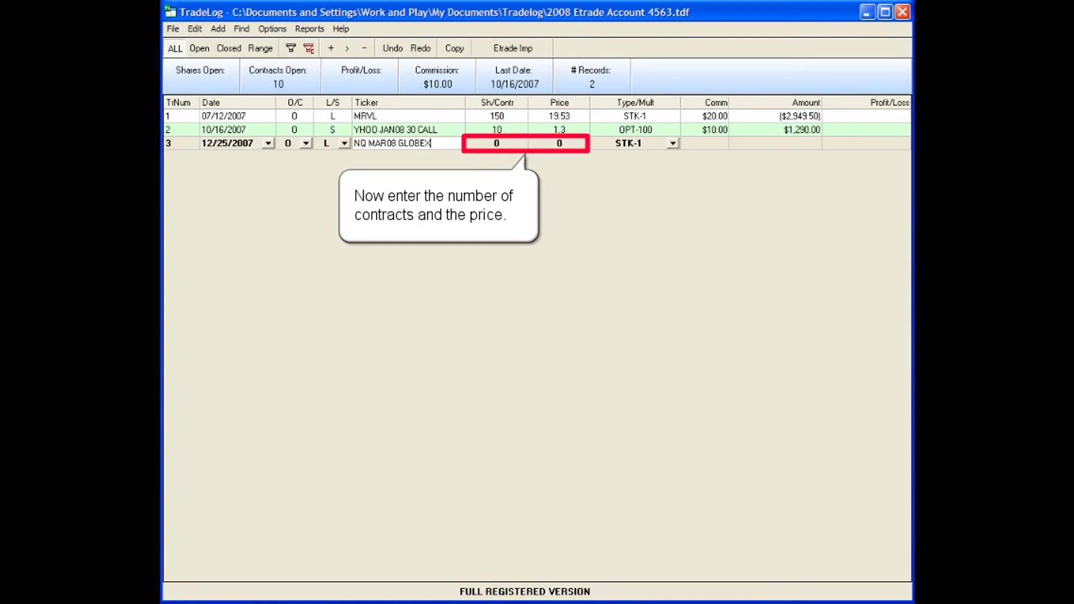
Step: Enter 1 contract at a price of 1851.25 for the NQ future trade
key(Tab)
text(1)
key(Tab)
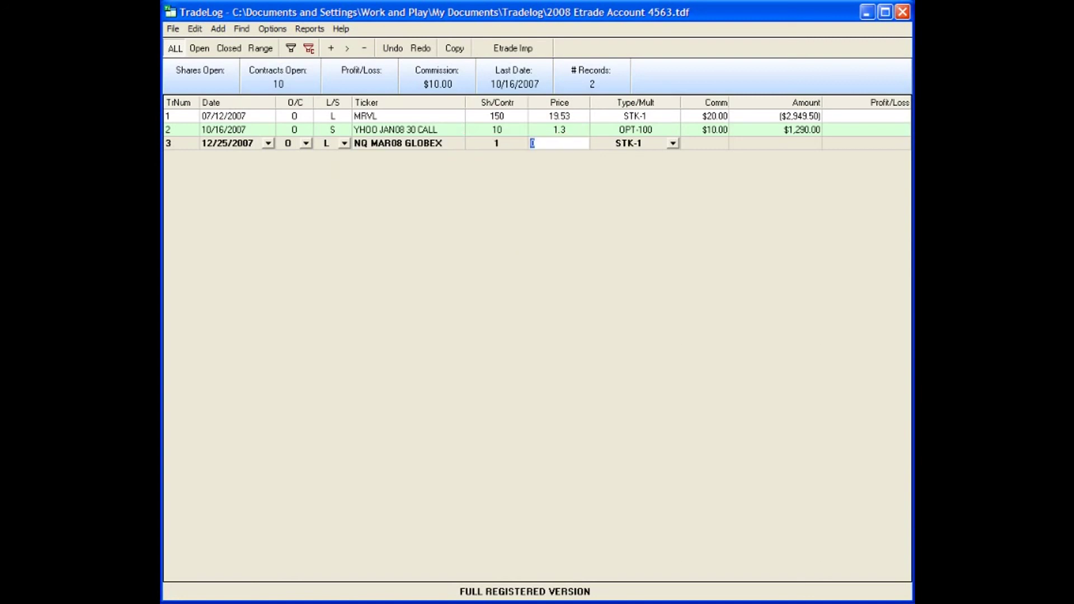
text(1851.25)
key(Tab)
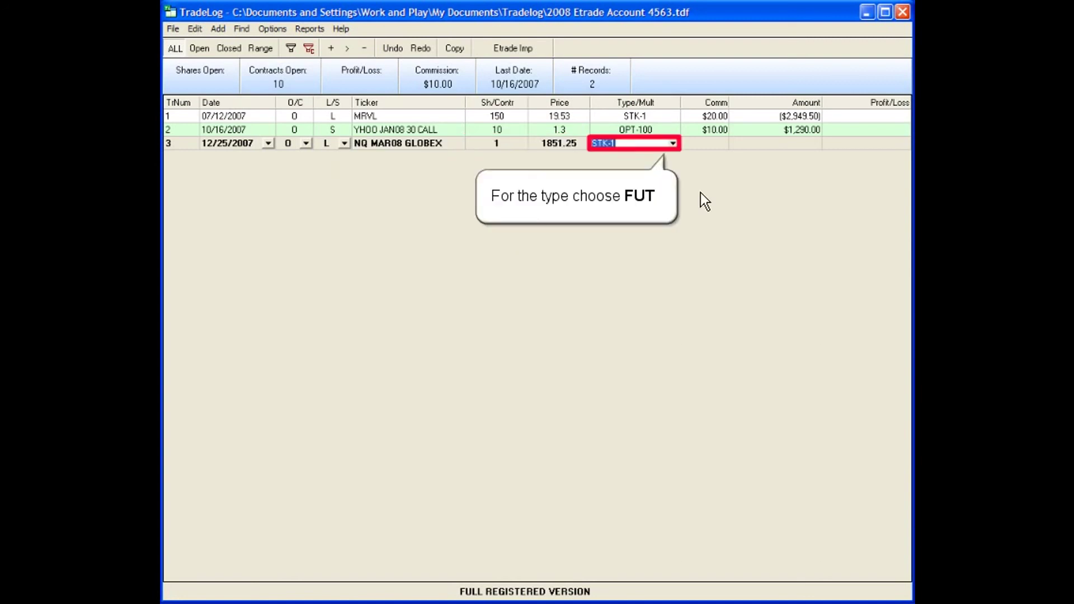
Step: Set the NQ trade's type to FUT with a contract multiplier of 20
click(671, 143)
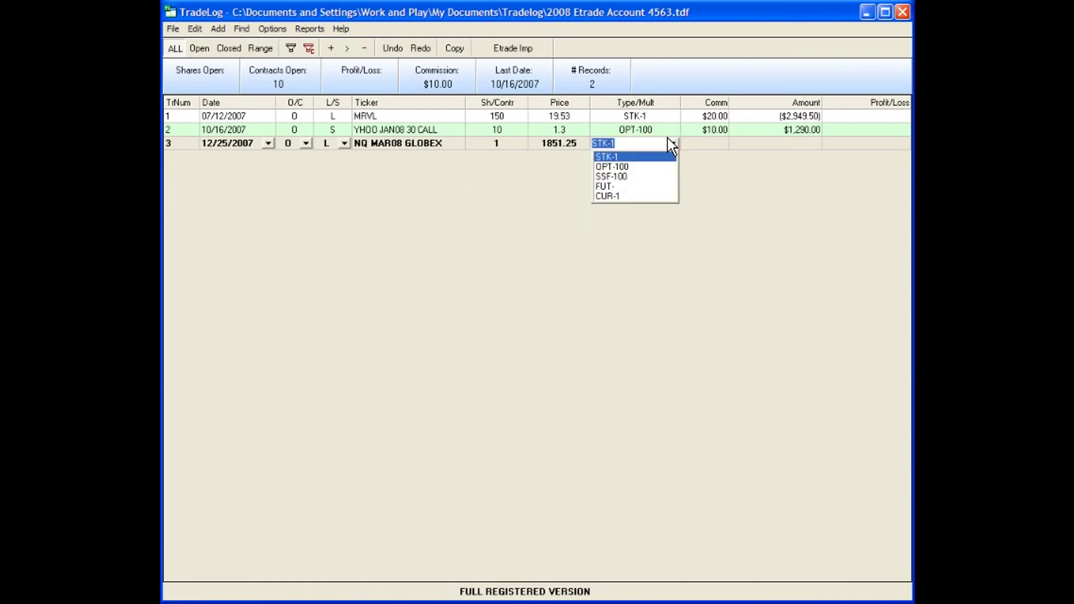
click(628, 181)
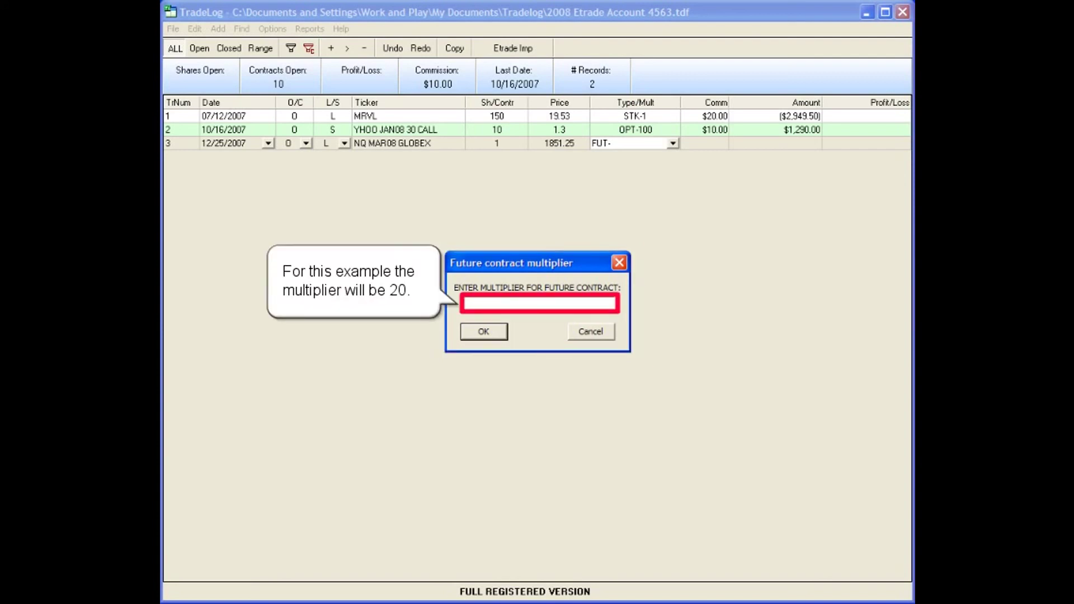
text(20)
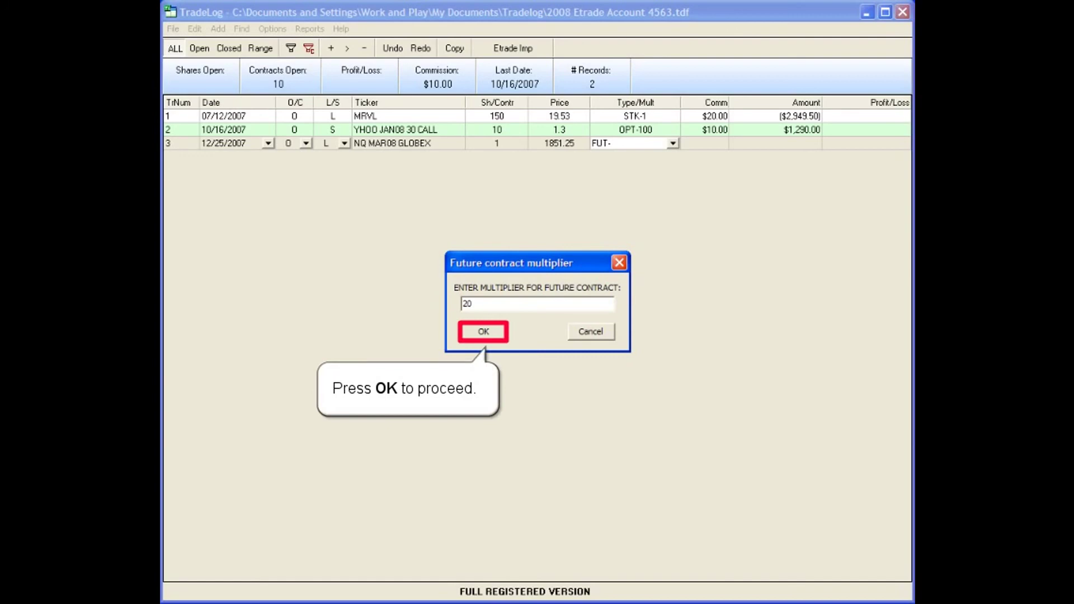
key(Return)
Step: Set the NQ trade's commission to 2.4, then save the record and confirm the save
text(2.4)
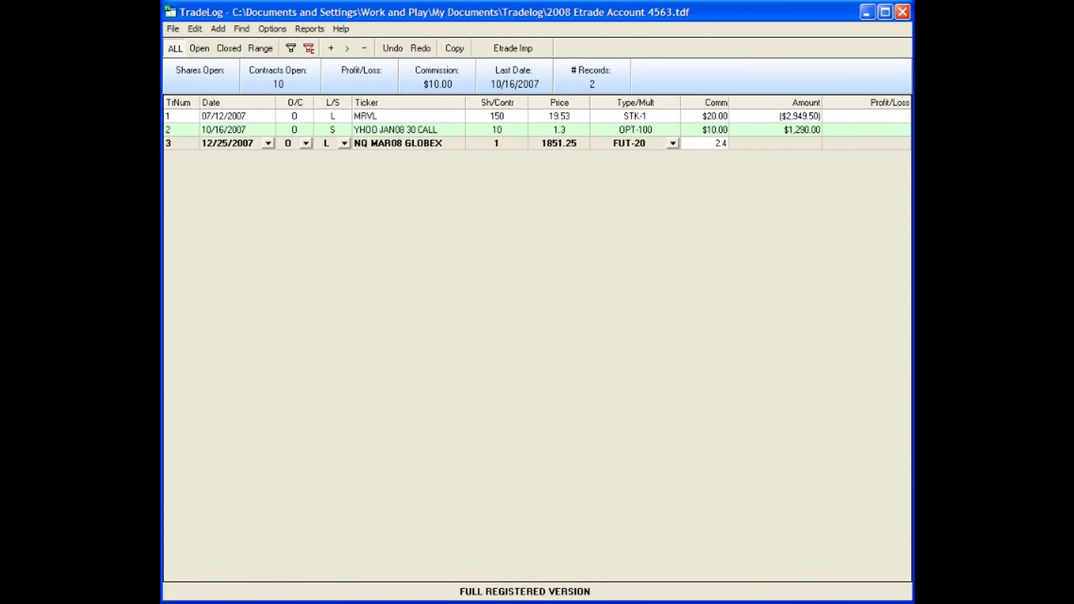
key(Tab)
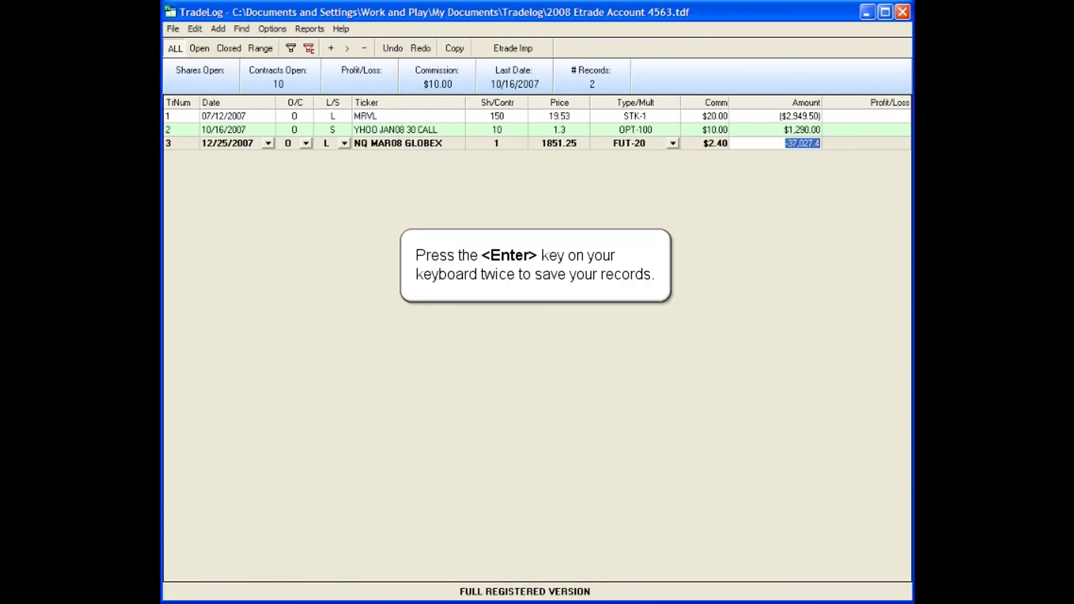
key(Return)
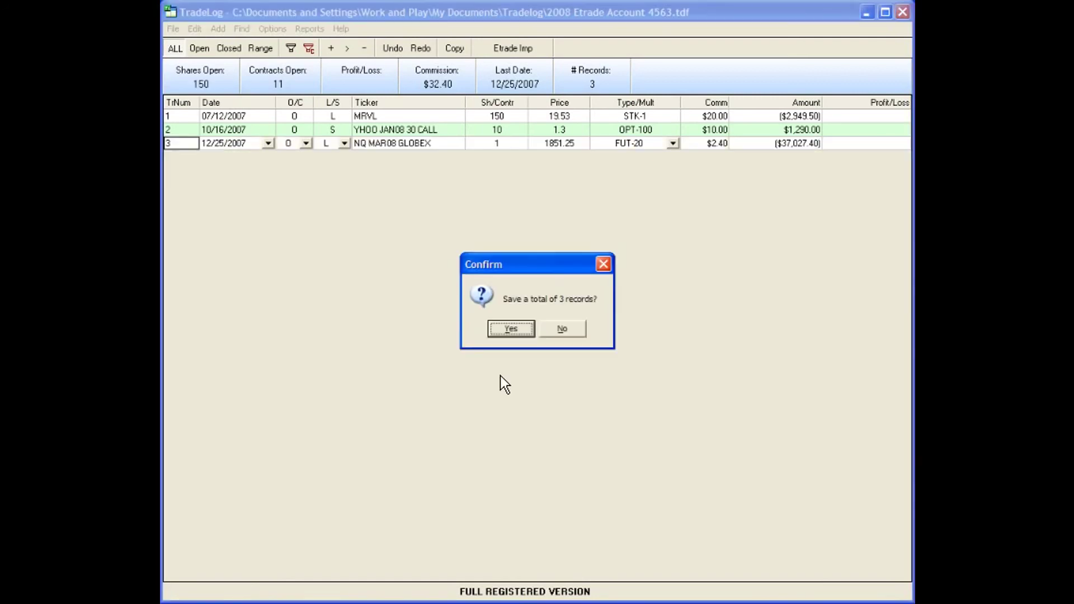
key(Return)
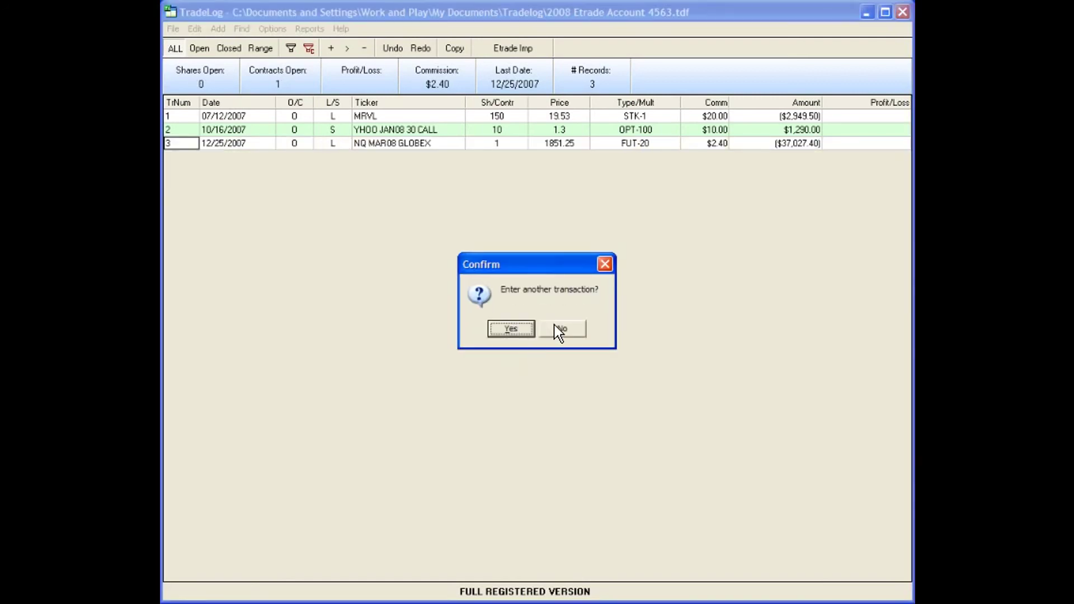